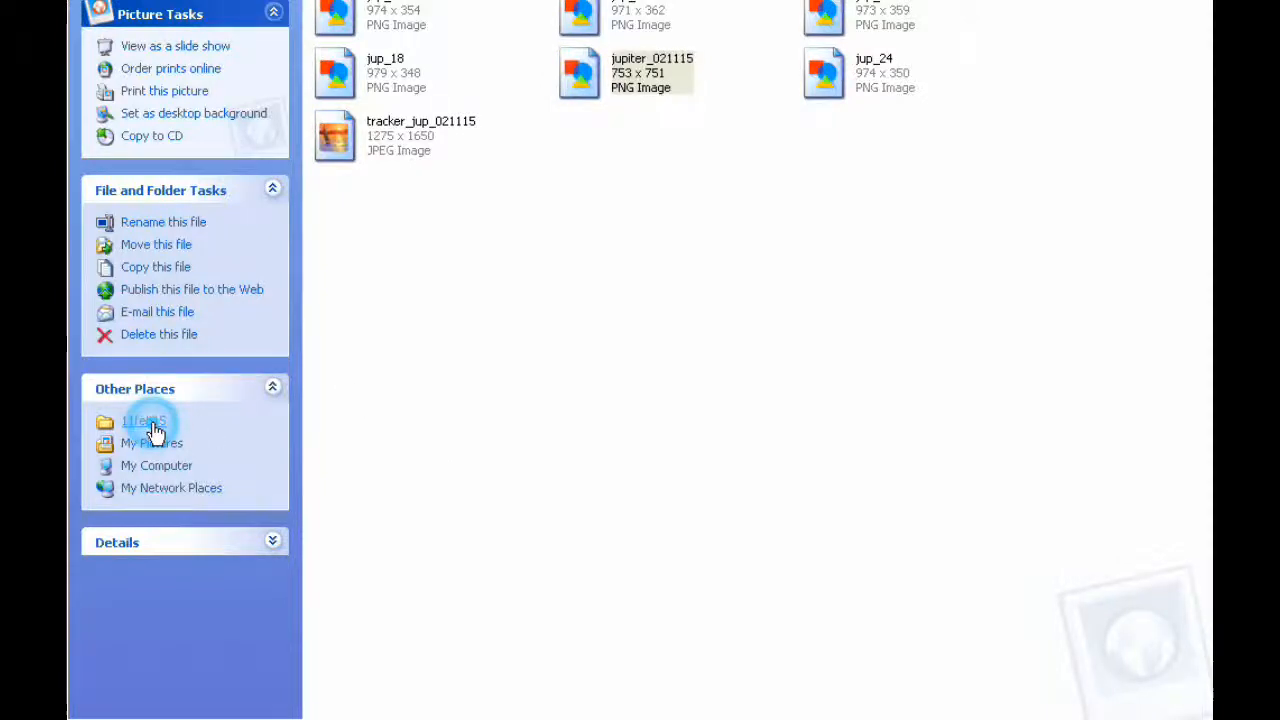
Step: View the first Jupiter event map image and flip between the Pacific-facing globe views
double_click(340, 15)
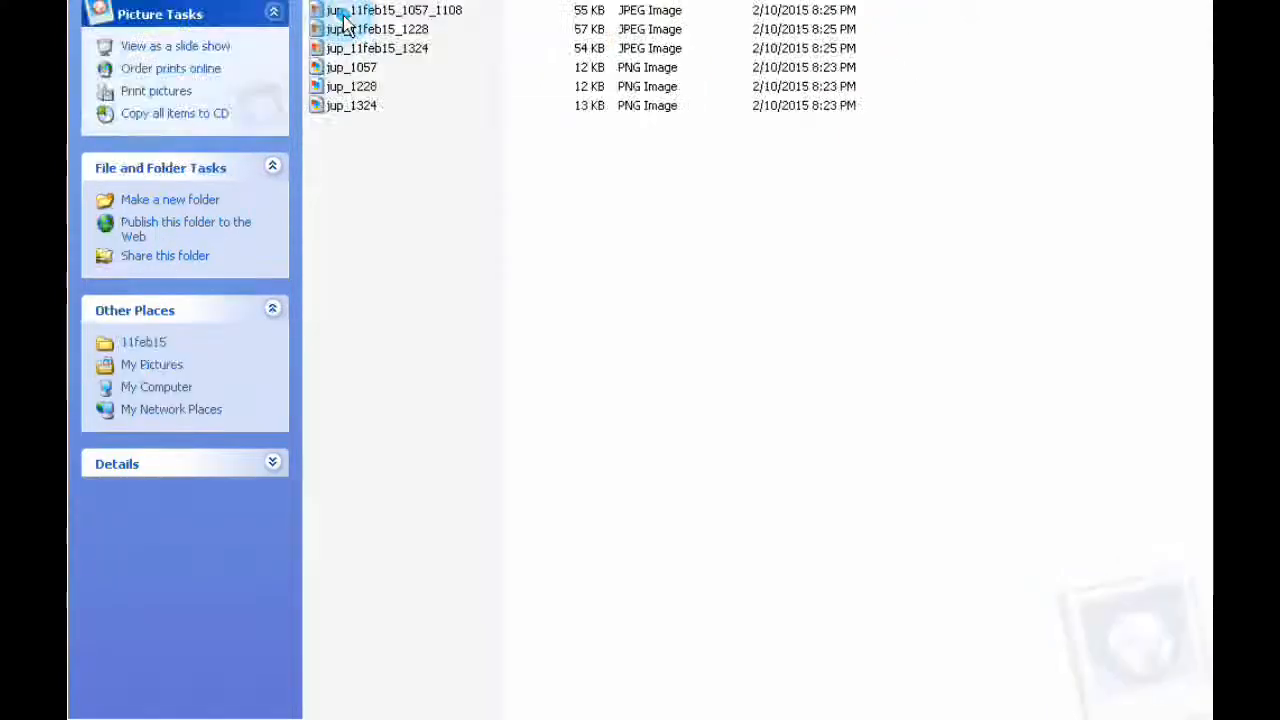
double_click(381, 12)
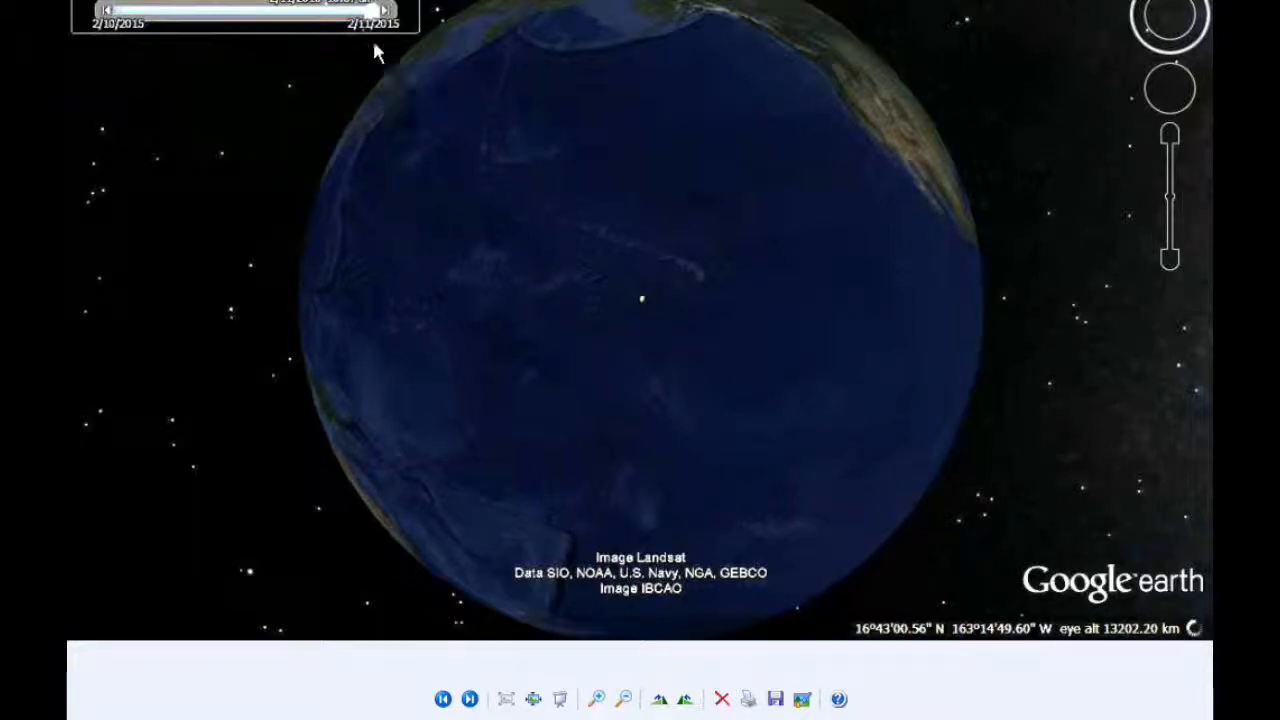
click(470, 699)
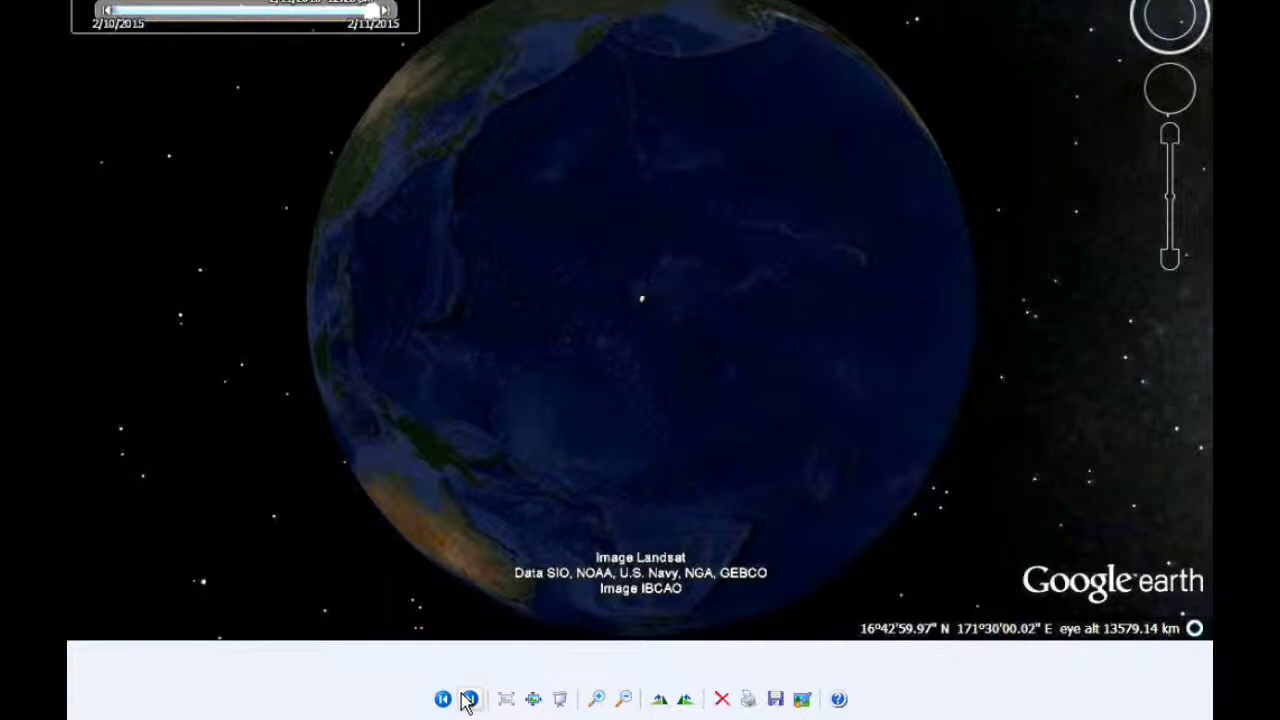
click(443, 699)
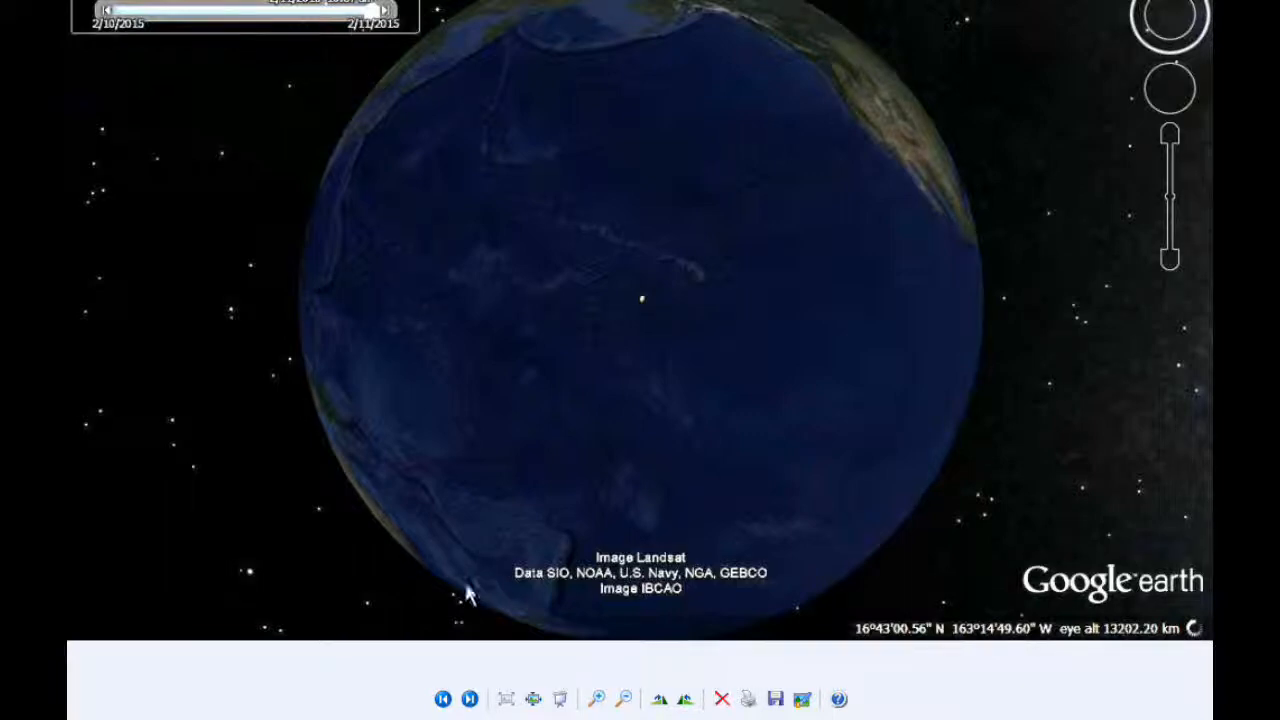
Step: Page forward through the remaining globe maps to the one showing the moon positions
click(470, 699)
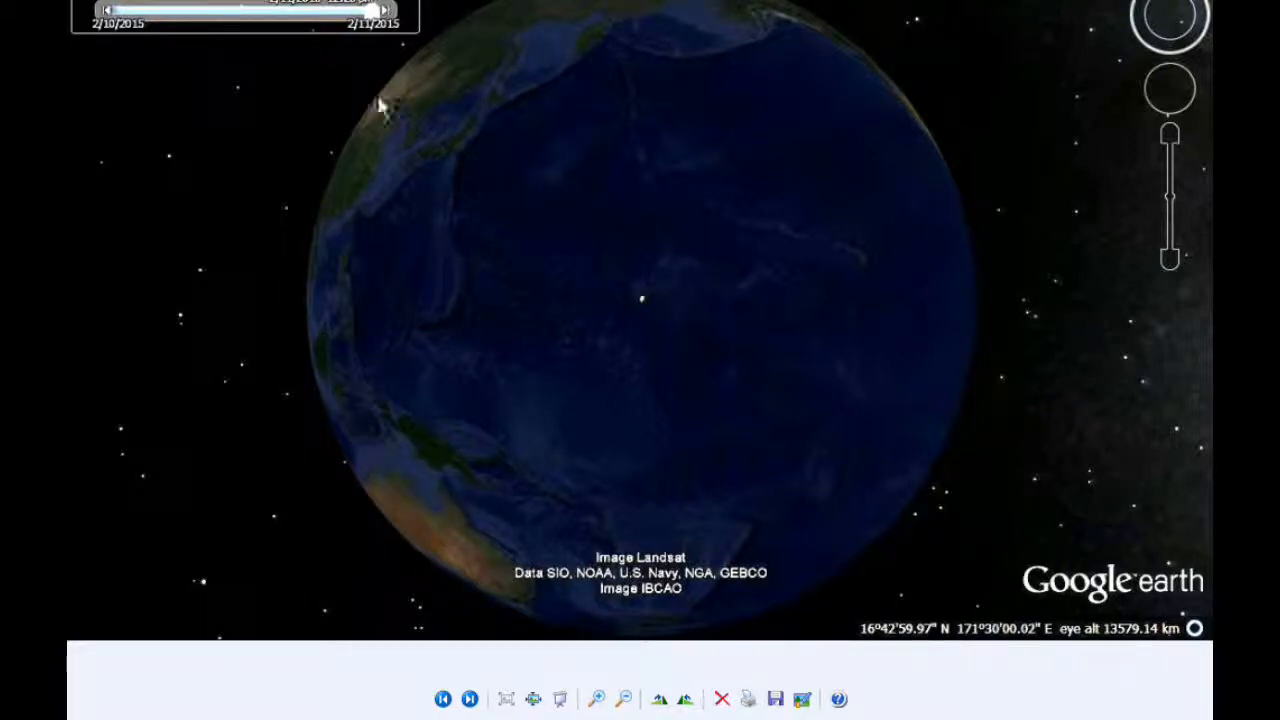
click(470, 698)
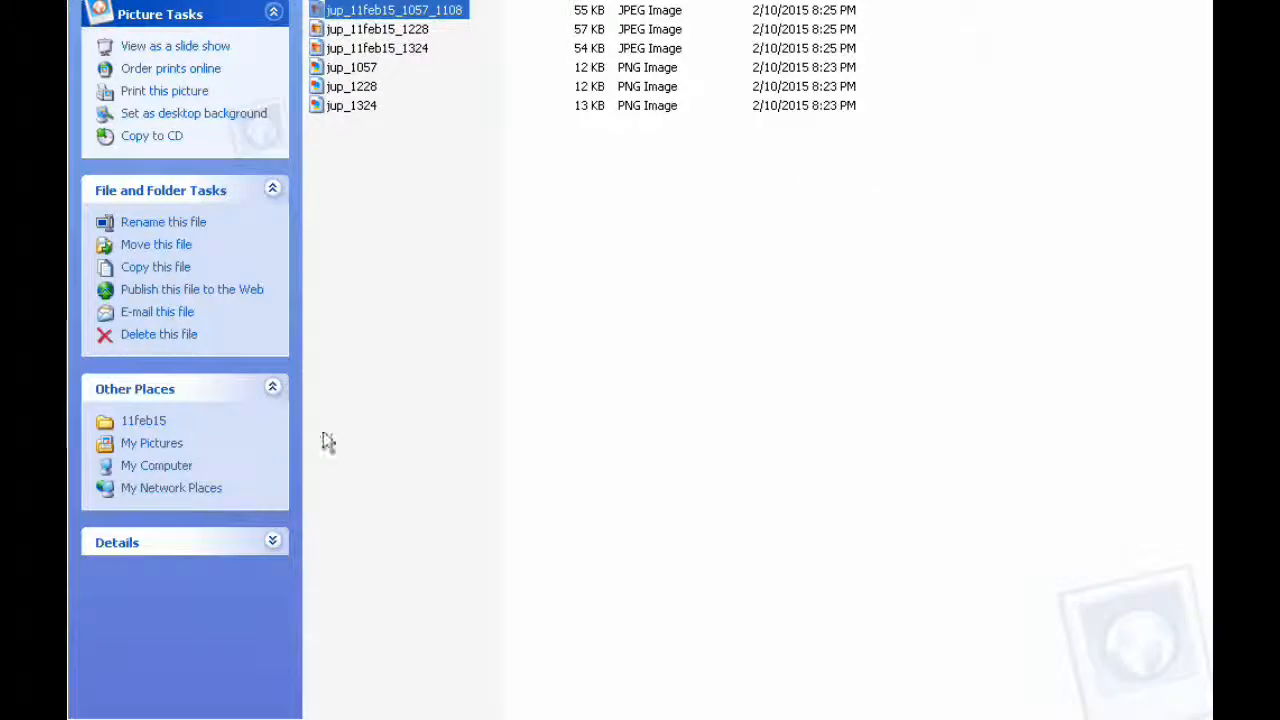
Step: From the Jupiter Today folder, view the first two ribbon diagrams, the second at actual size
click(143, 421)
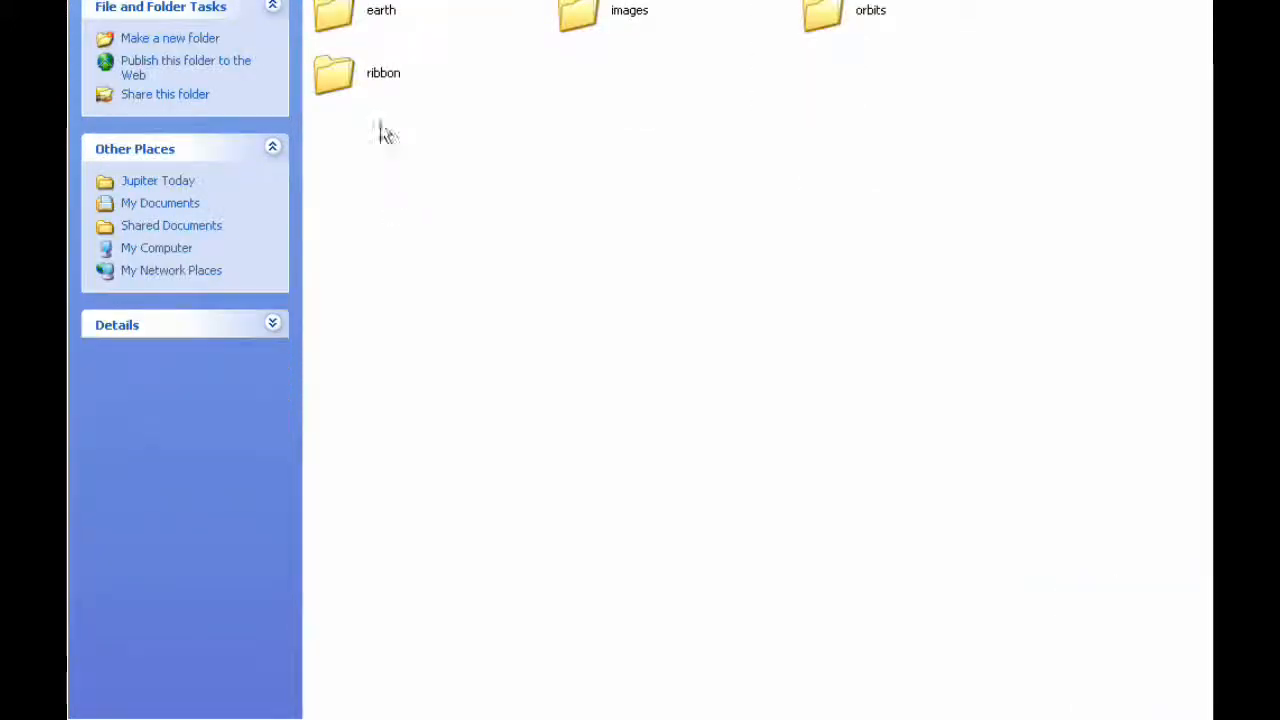
click(340, 83)
double_click(343, 88)
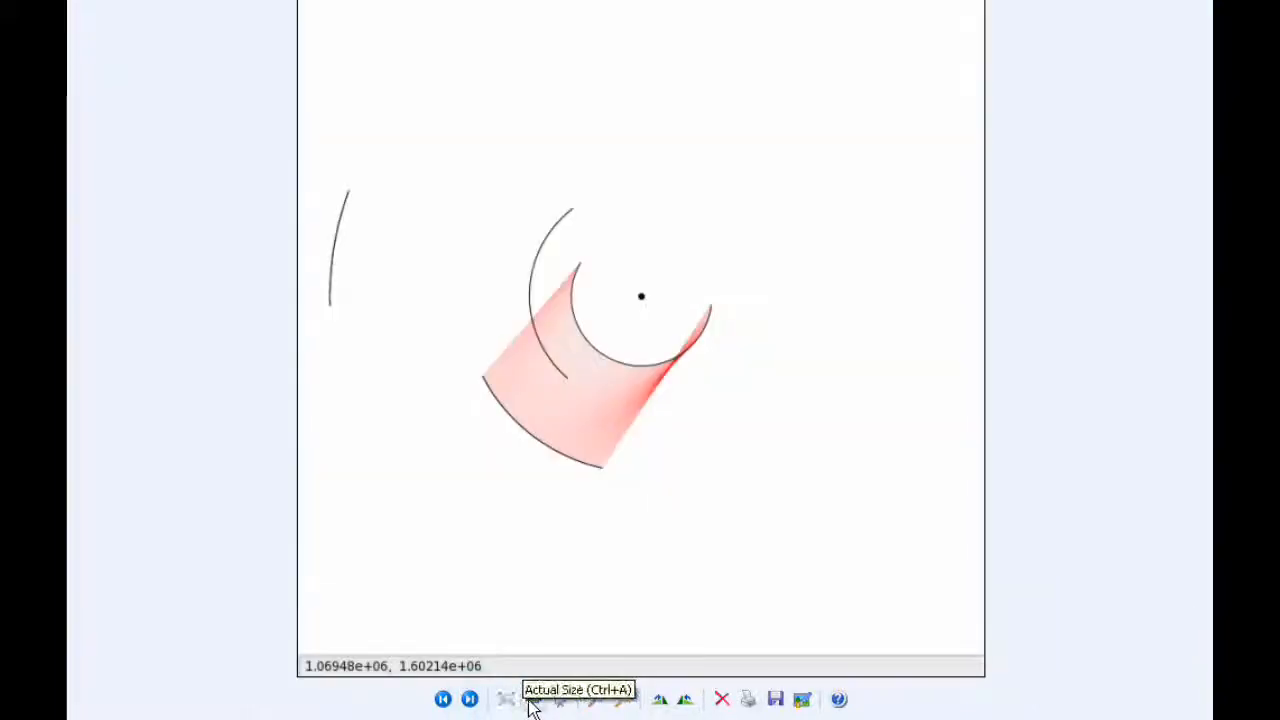
click(533, 699)
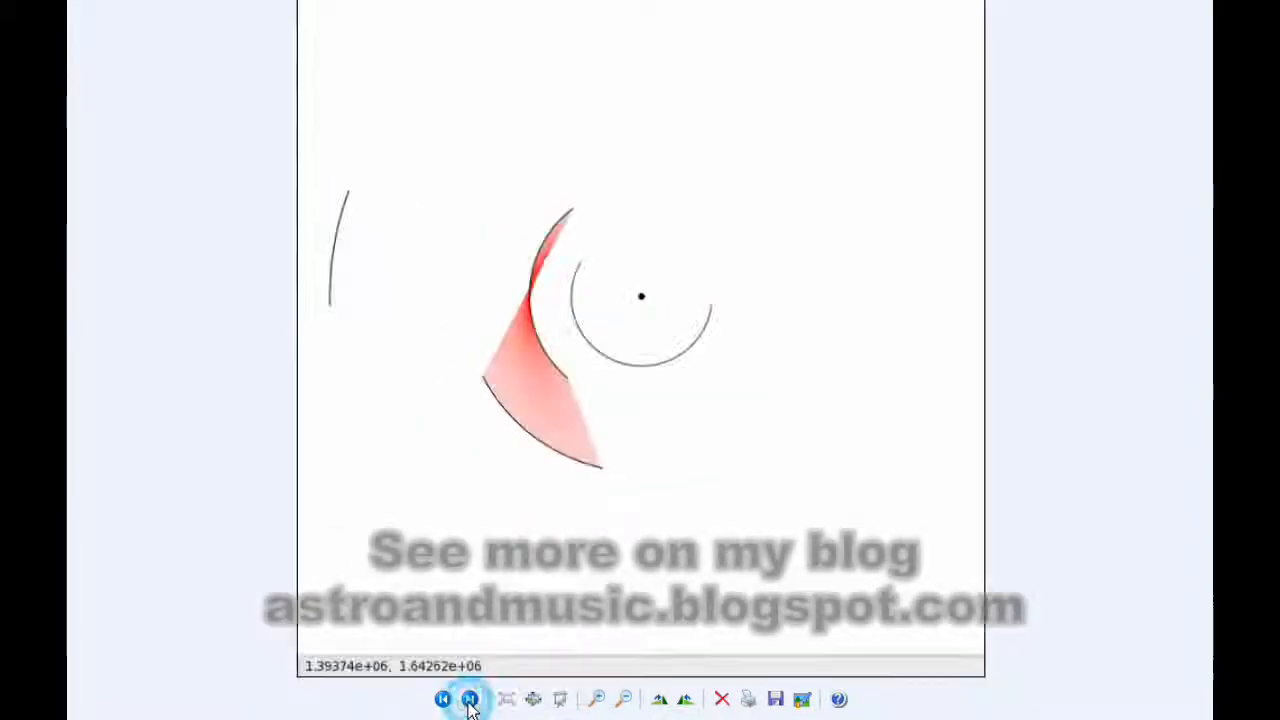
click(533, 699)
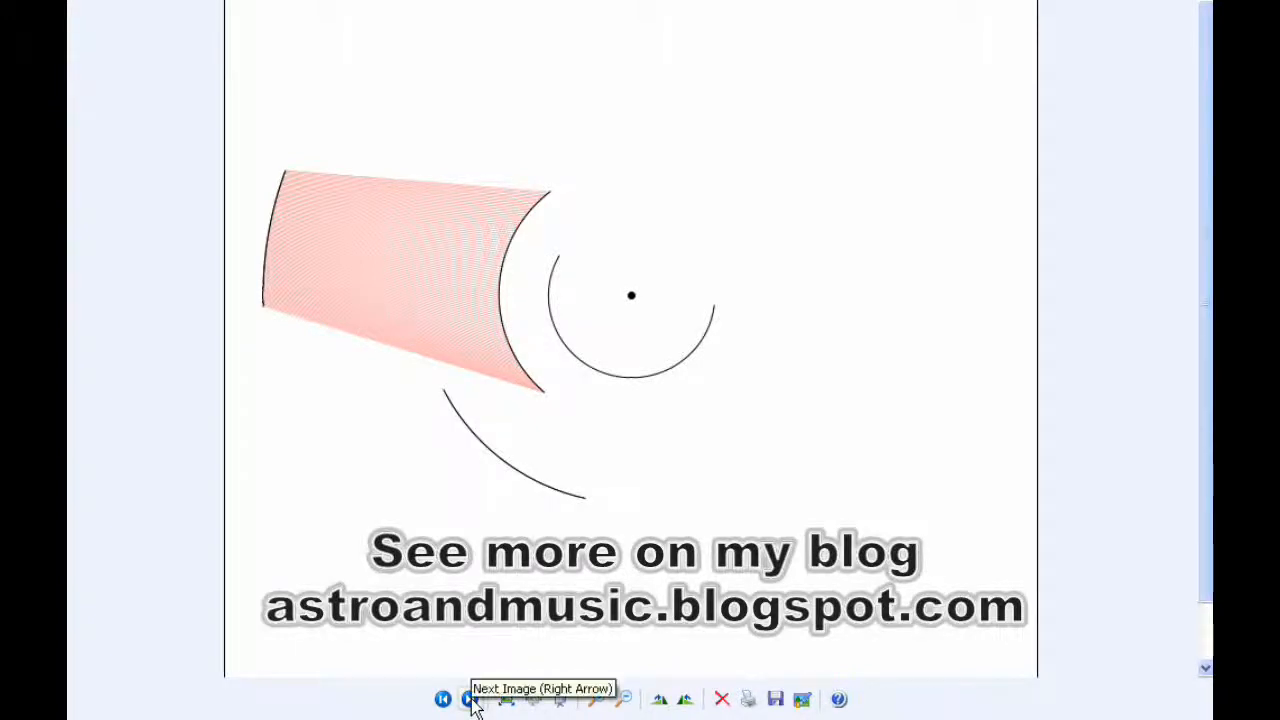
Step: View the red wedge and multicoloured ribbon diagrams at actual size, then close the viewer
click(473, 700)
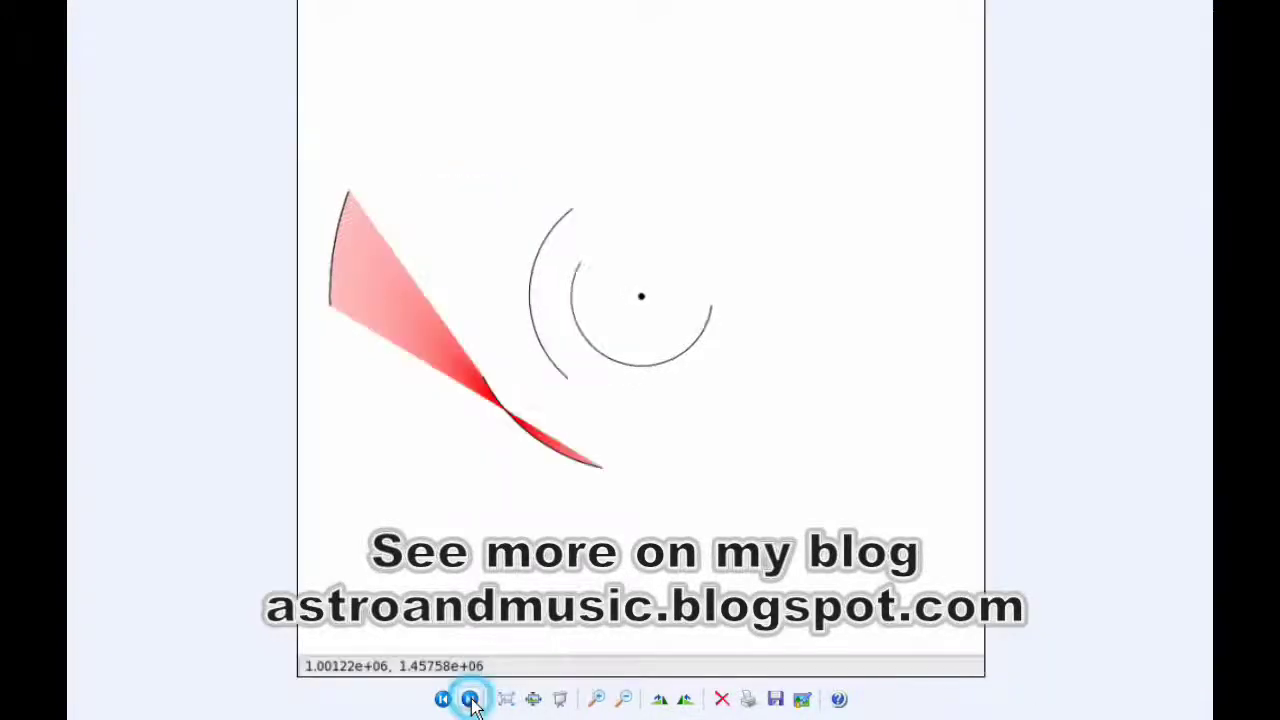
click(533, 700)
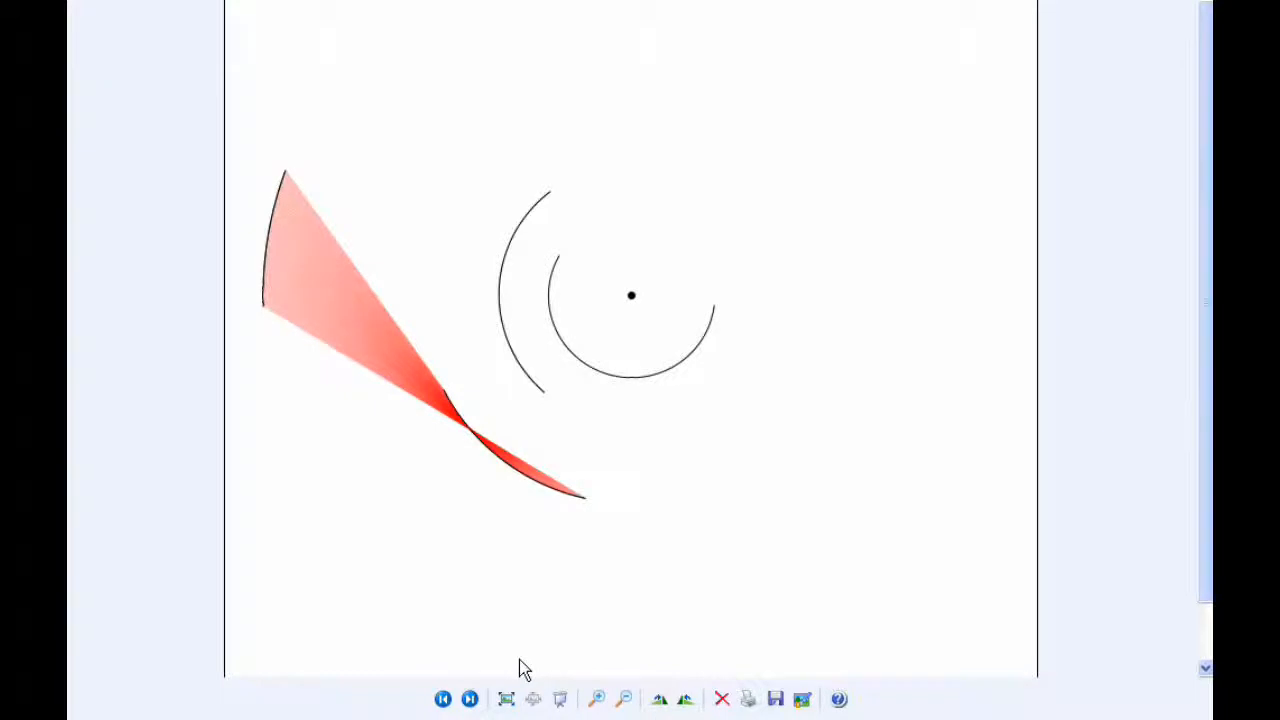
click(473, 700)
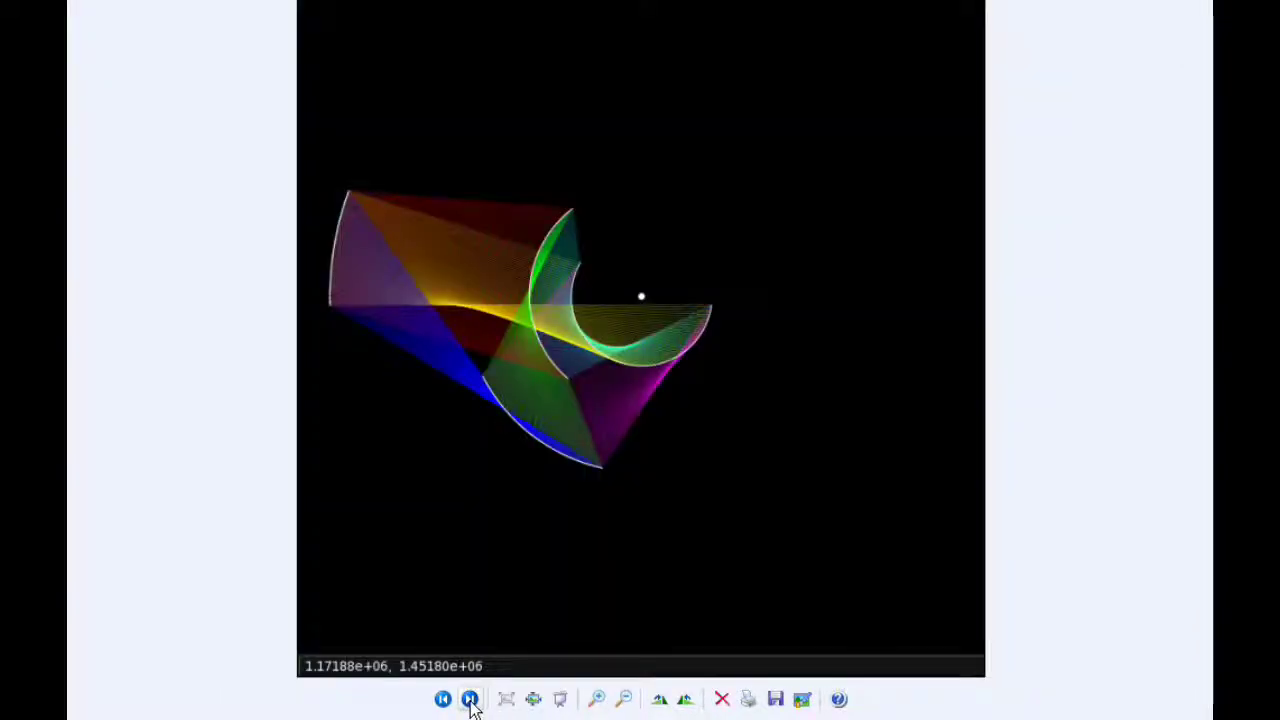
click(533, 700)
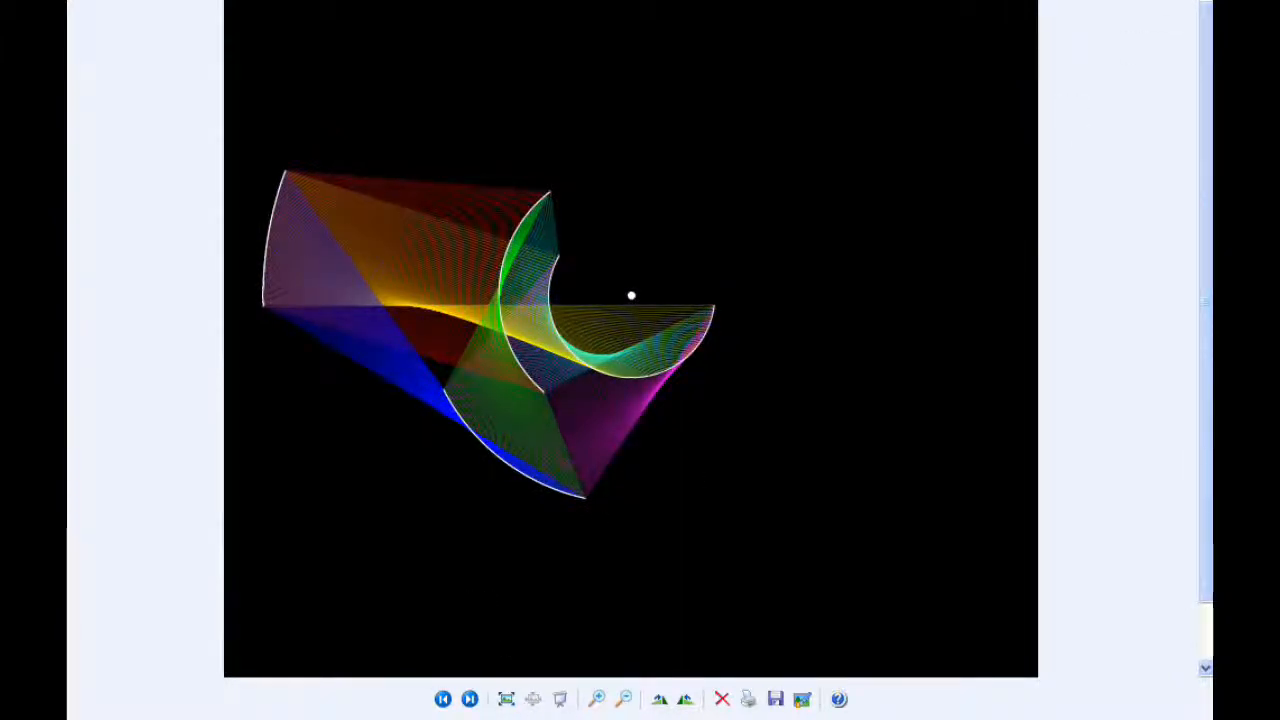
key(Escape)
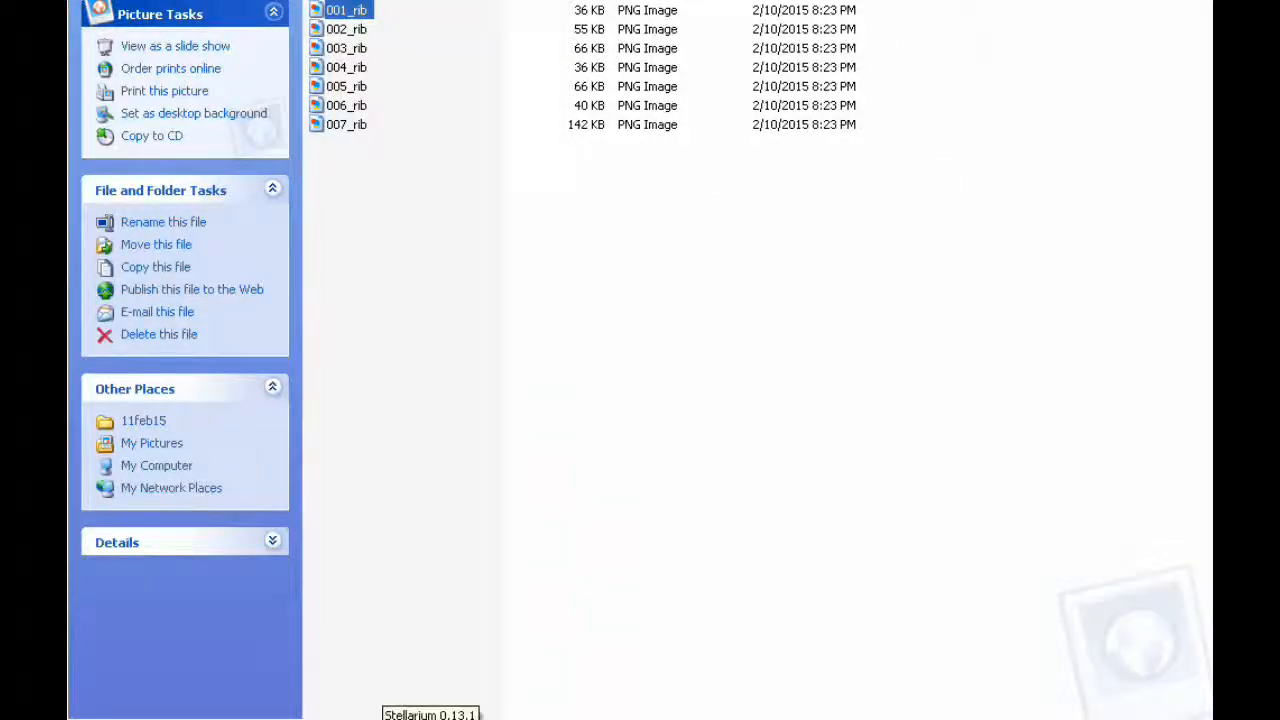
Step: Run the Stellarium sky from Jupiter at twice-increased time speed into 12 February, then restore normal rate
click(432, 712)
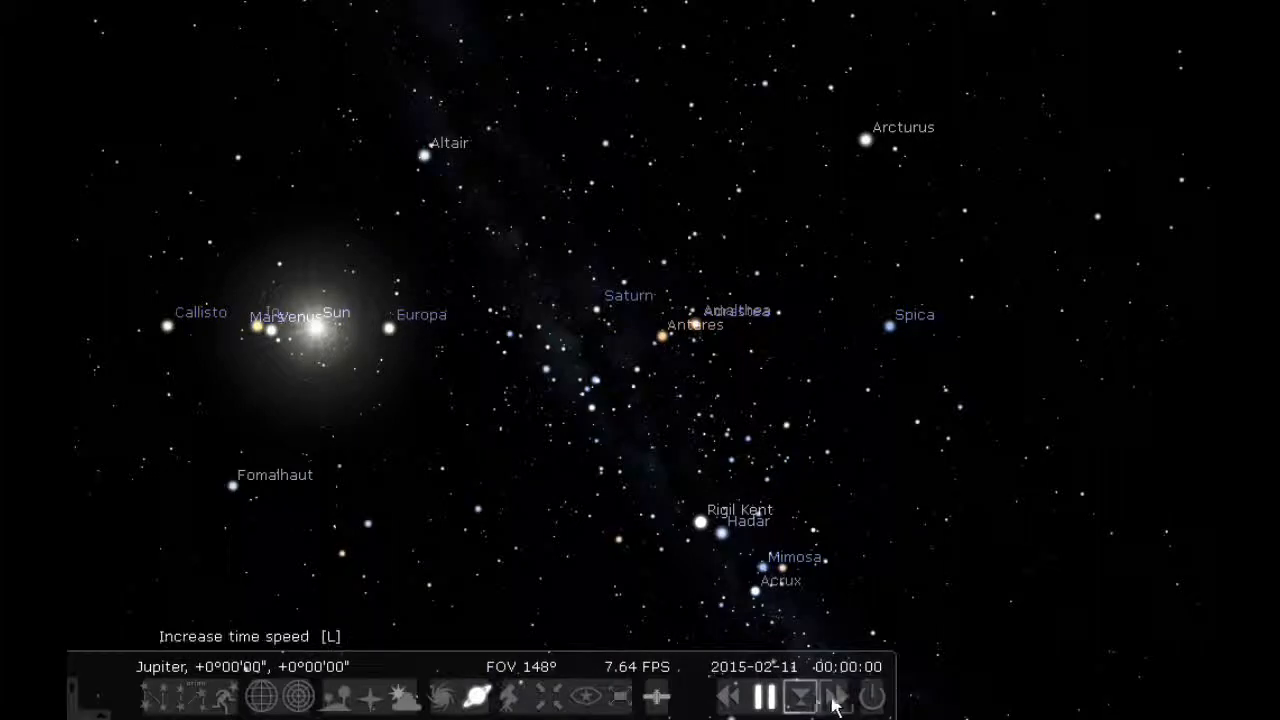
click(835, 697)
click(835, 697)
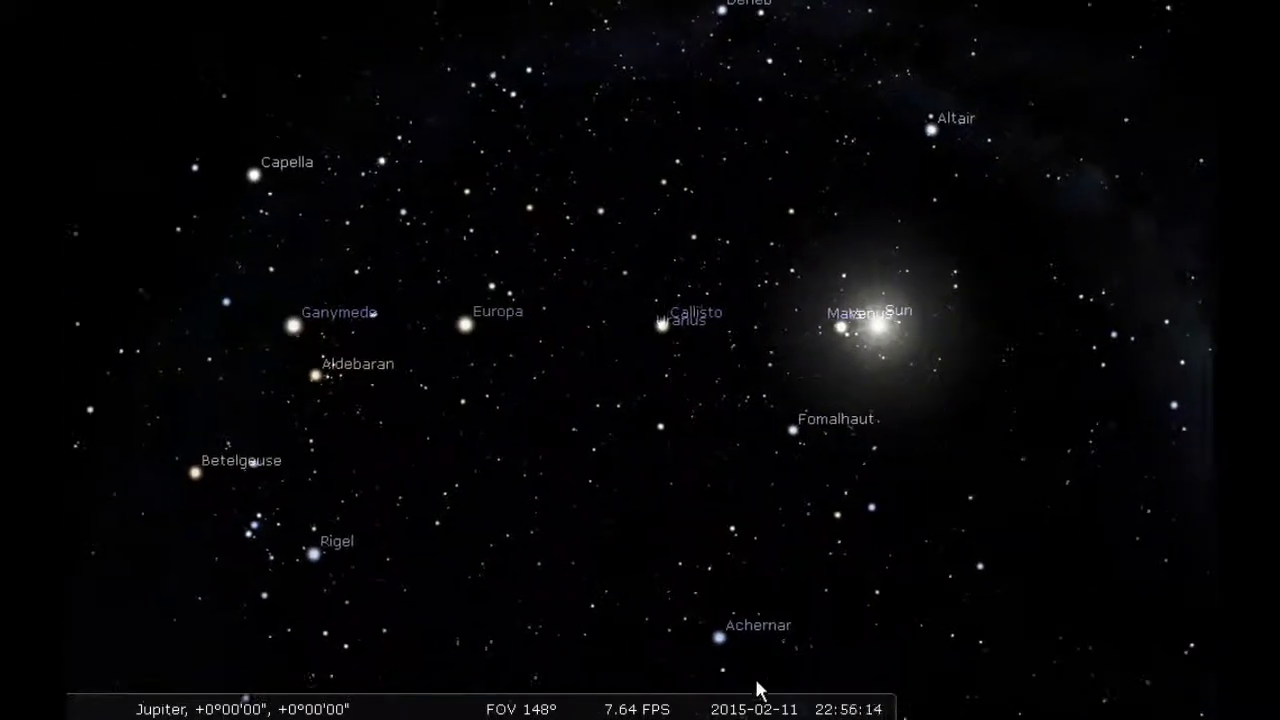
mouse_move(764, 697)
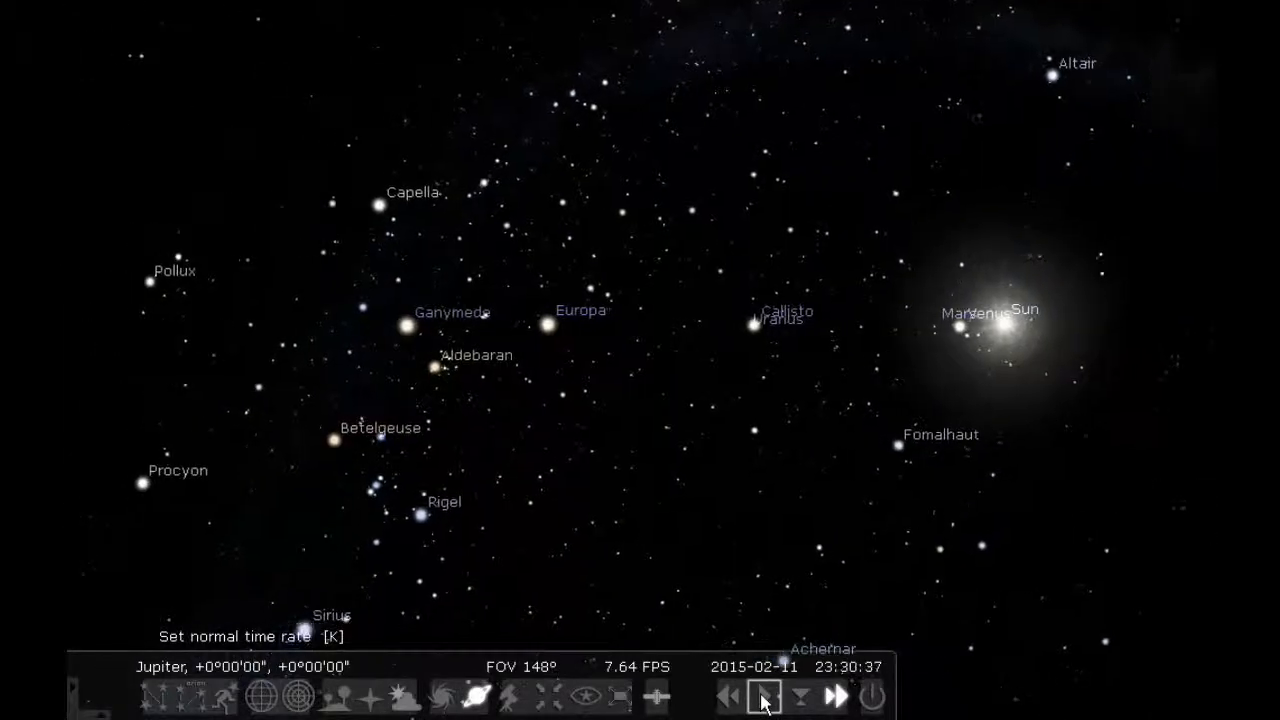
click(764, 697)
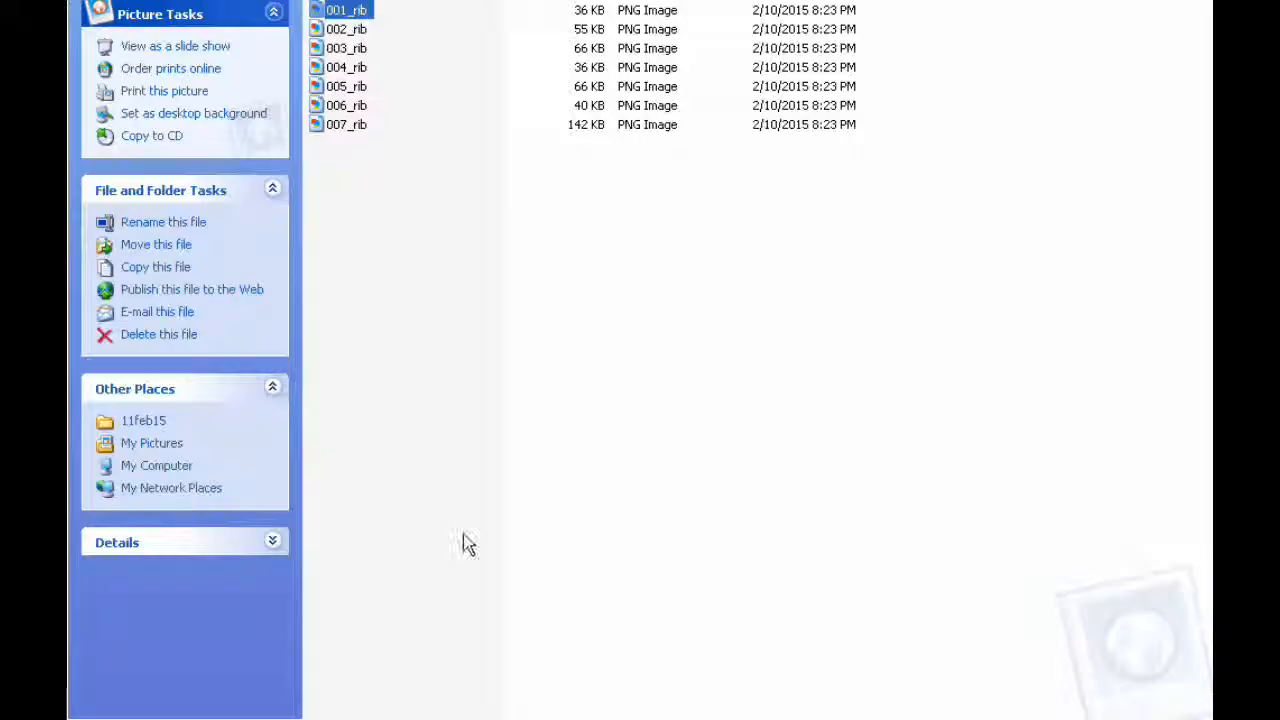
Step: From the 11feb15 images folder, view the Jupiter double transit photo, then show the pictures full screen
click(140, 420)
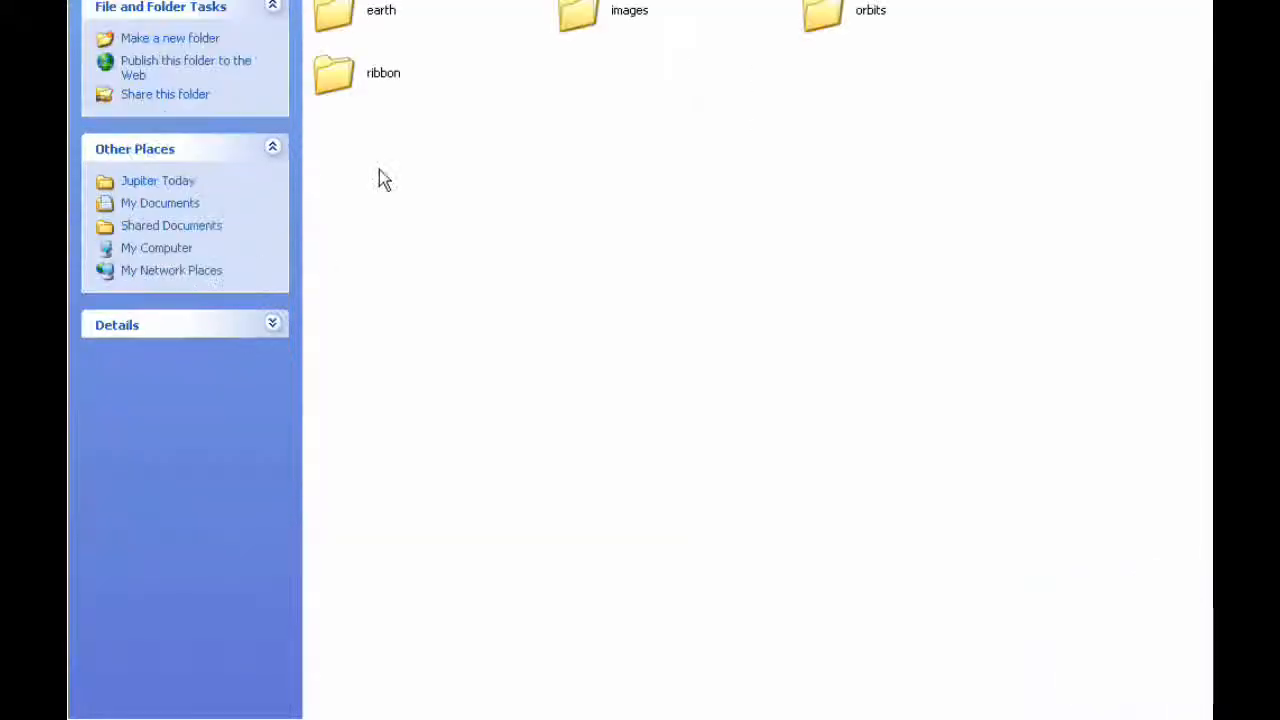
double_click(580, 14)
double_click(395, 18)
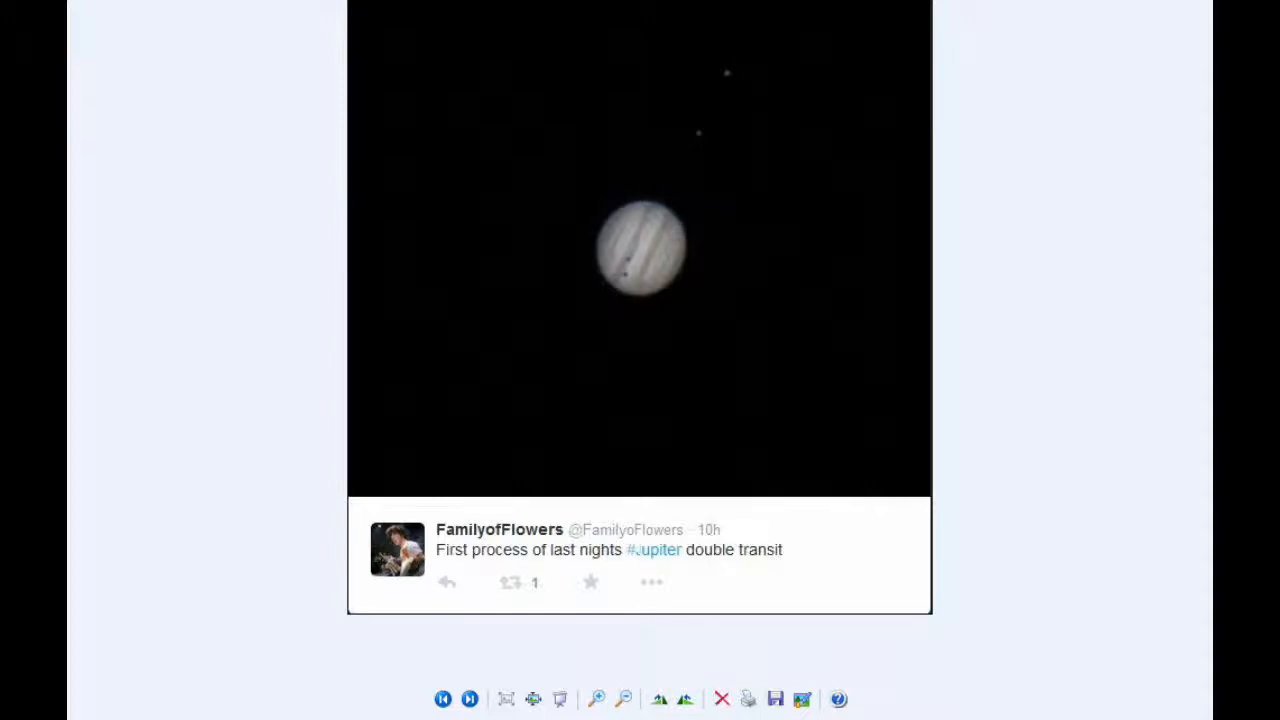
key(Escape)
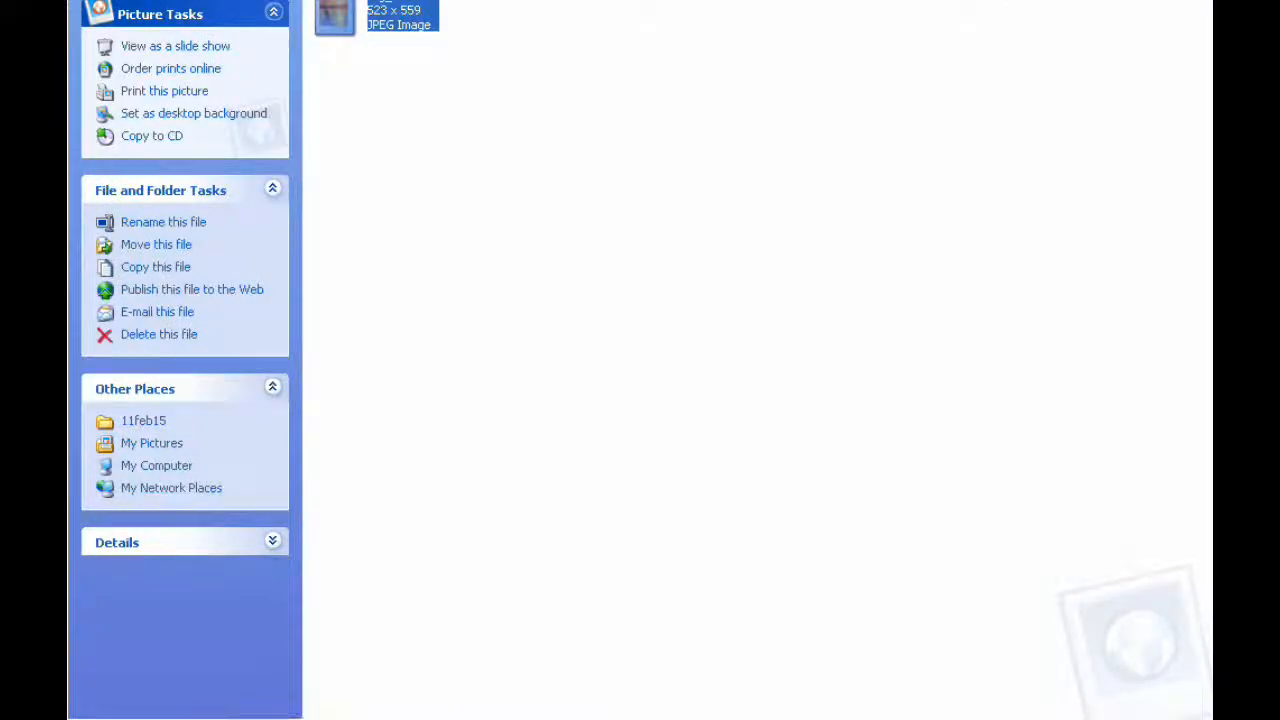
key(Return)
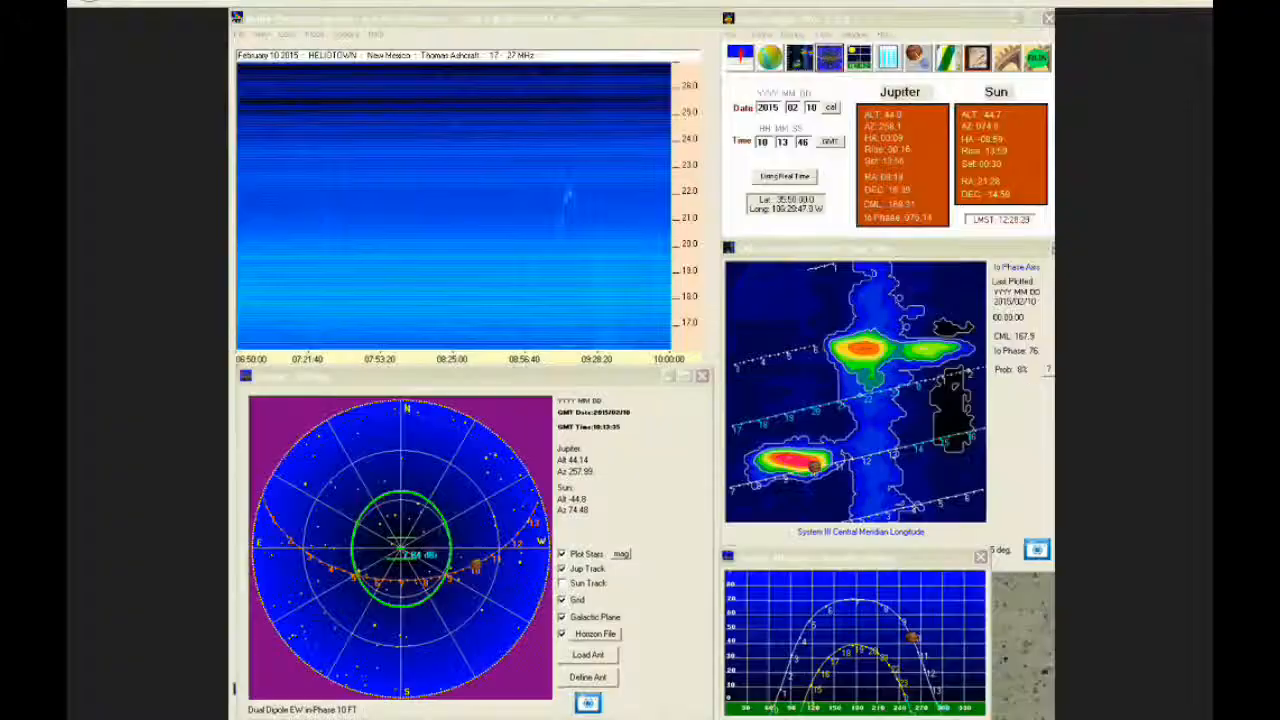